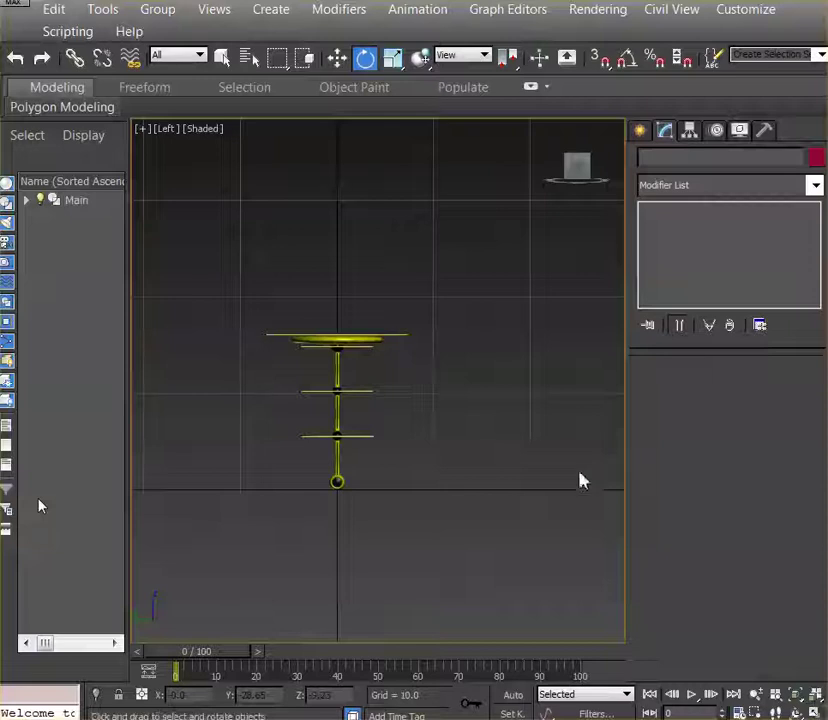
Step: Restore the four-viewport layout, then make the Left view active and maximize it
{"action": "left_click", "coordinate": [815, 708]}
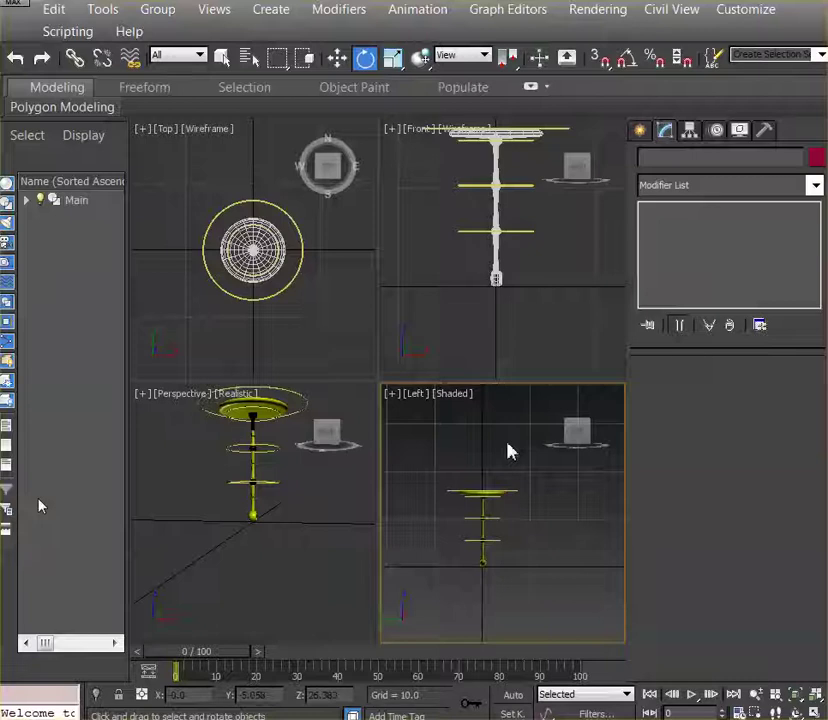
{"action": "right_click", "coordinate": [510, 340]}
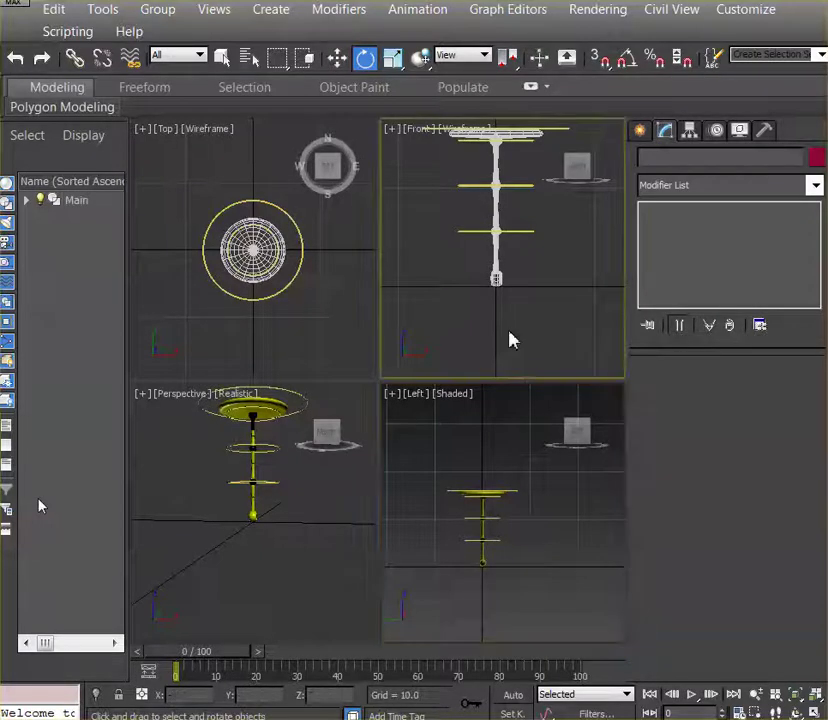
{"action": "right_click", "coordinate": [337, 314]}
{"action": "right_click", "coordinate": [310, 524]}
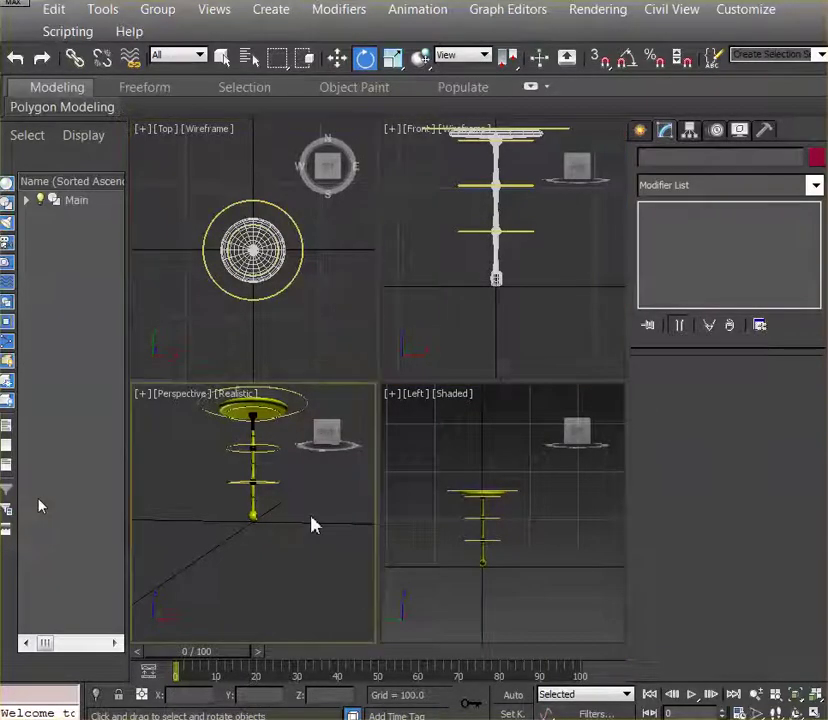
{"action": "right_click", "coordinate": [462, 466]}
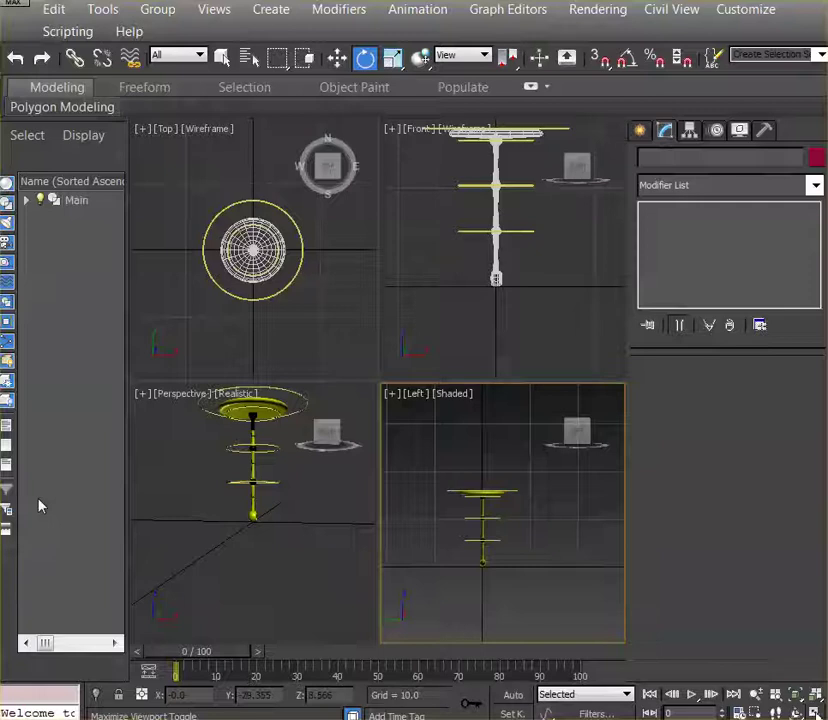
{"action": "key", "text": "alt+w"}
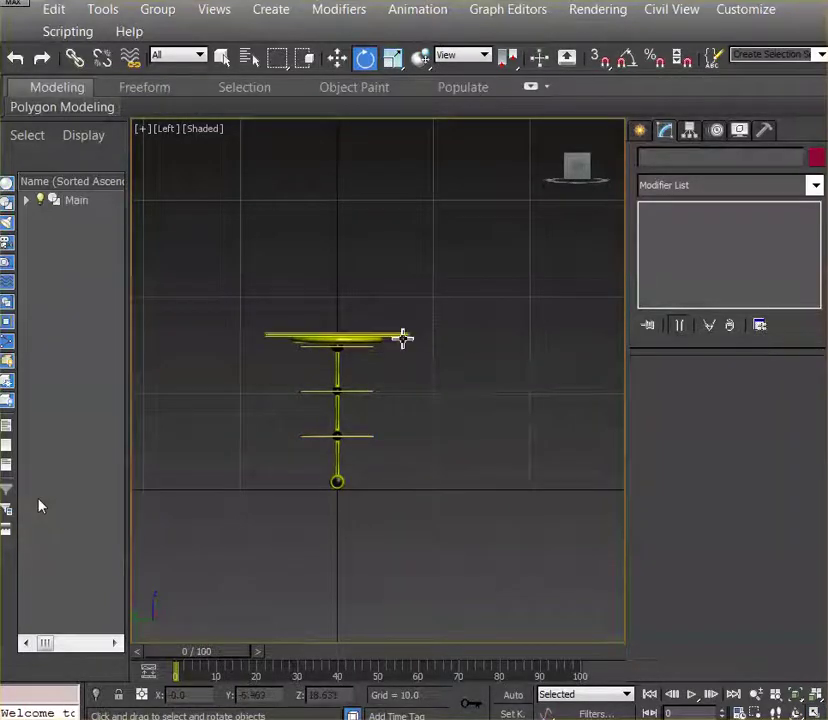
Step: Go to frame 100 and confirm the 0–100 animation range in Time Configuration
{"action": "left_click_drag", "start_coordinate": [216, 652], "coordinate": [608, 657]}
{"action": "key", "text": "e"}
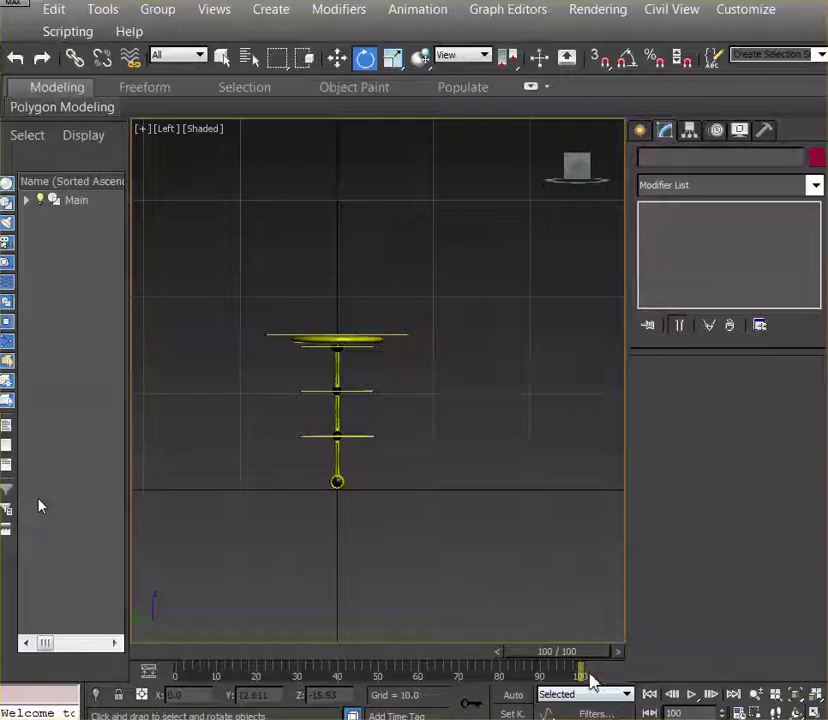
{"action": "left_click", "coordinate": [738, 712]}
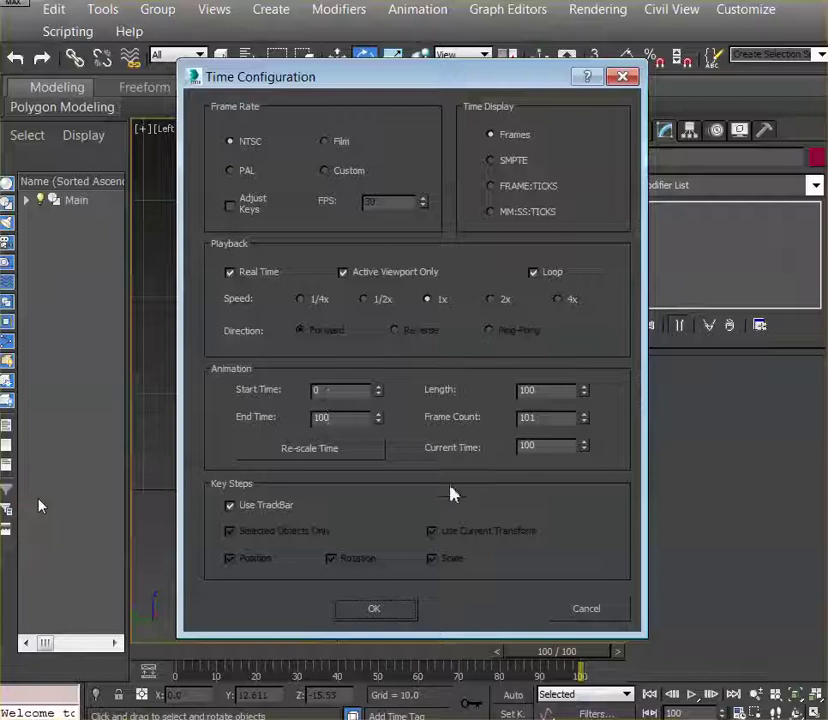
{"action": "left_click", "coordinate": [565, 610]}
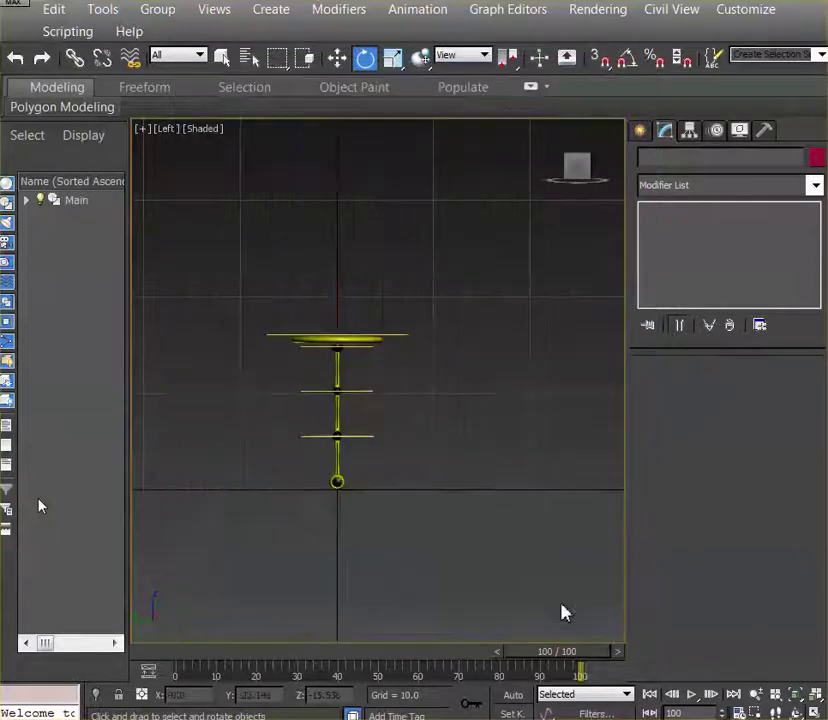
Step: Select the top disc, lower crossbar and middle crossbar in turn to identify the rig parts
{"action": "left_click", "coordinate": [401, 338]}
{"action": "left_click", "coordinate": [355, 136]}
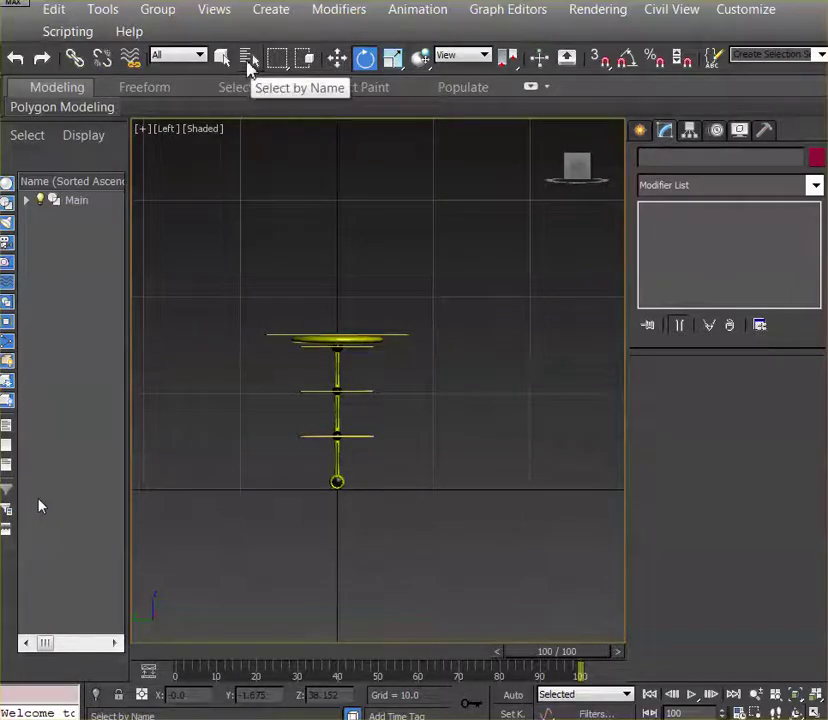
{"action": "left_click", "coordinate": [337, 57]}
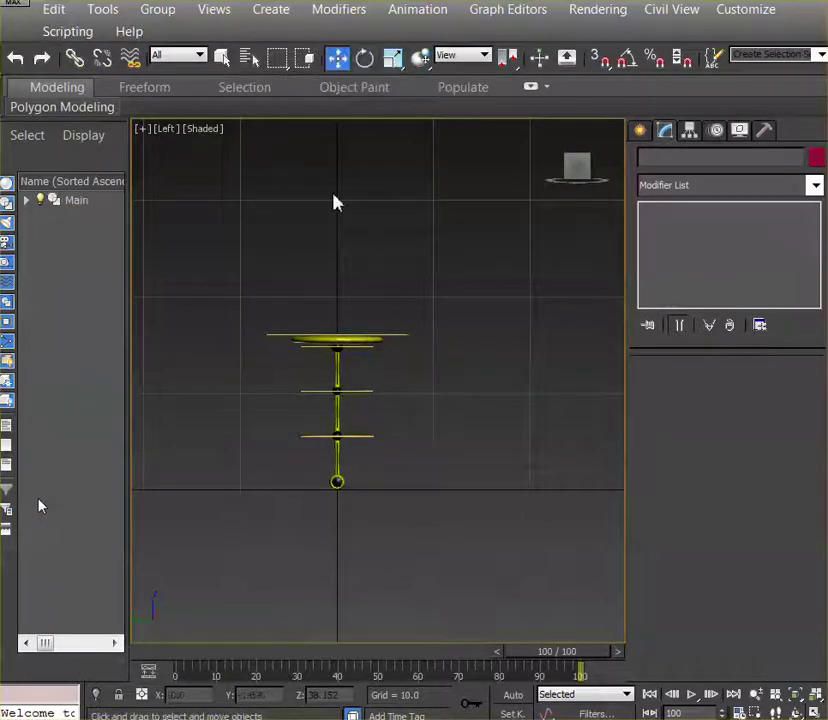
{"action": "left_click", "coordinate": [365, 58]}
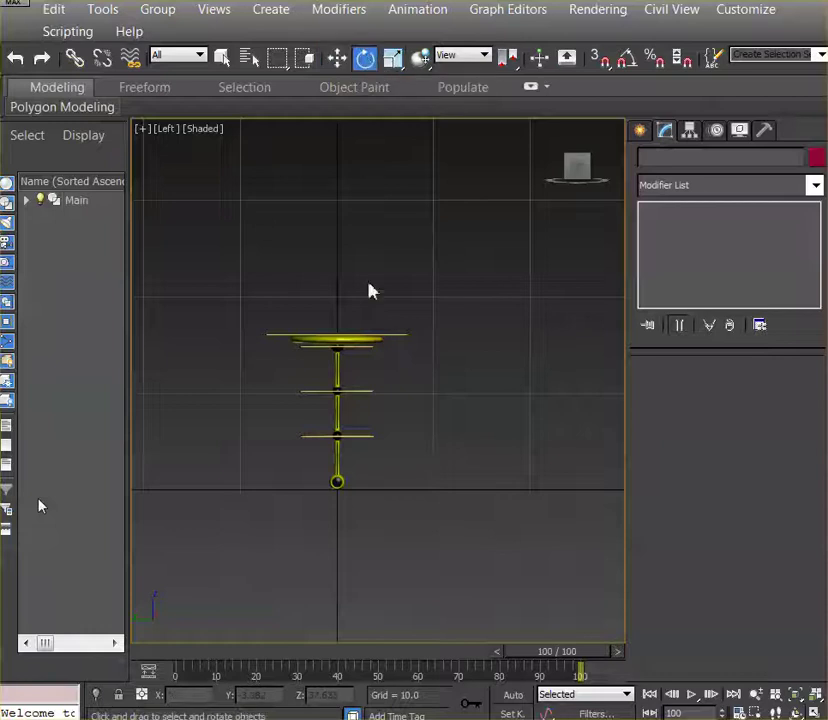
{"action": "left_click", "coordinate": [401, 338]}
{"action": "left_click", "coordinate": [388, 438]}
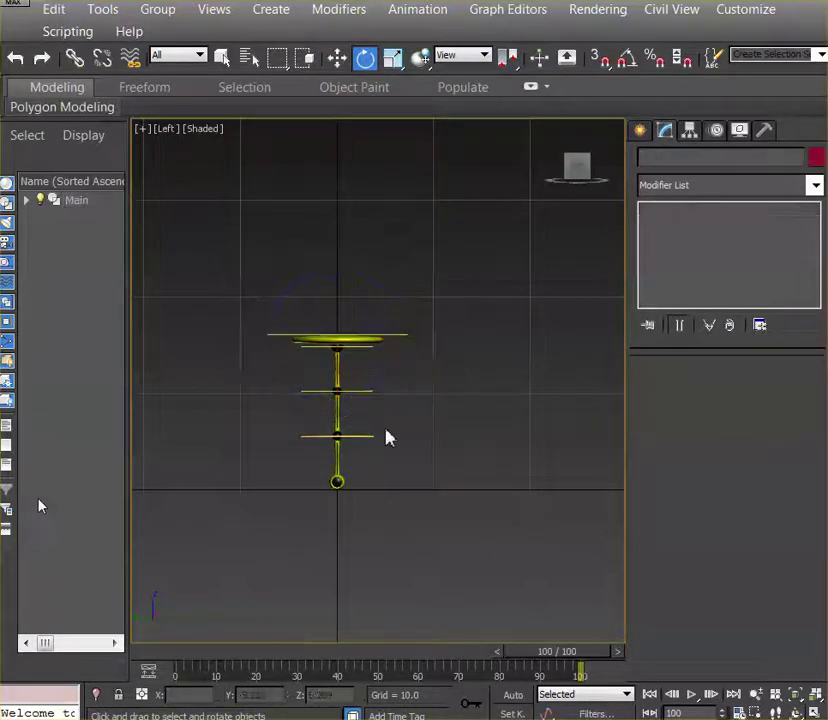
{"action": "left_click", "coordinate": [375, 436]}
{"action": "left_click", "coordinate": [383, 388]}
{"action": "left_click", "coordinate": [370, 391]}
{"action": "left_click", "coordinate": [449, 377]}
Step: Compare the lower handle and upper pendulum part, then select the Main circle controller
{"action": "left_click", "coordinate": [406, 336]}
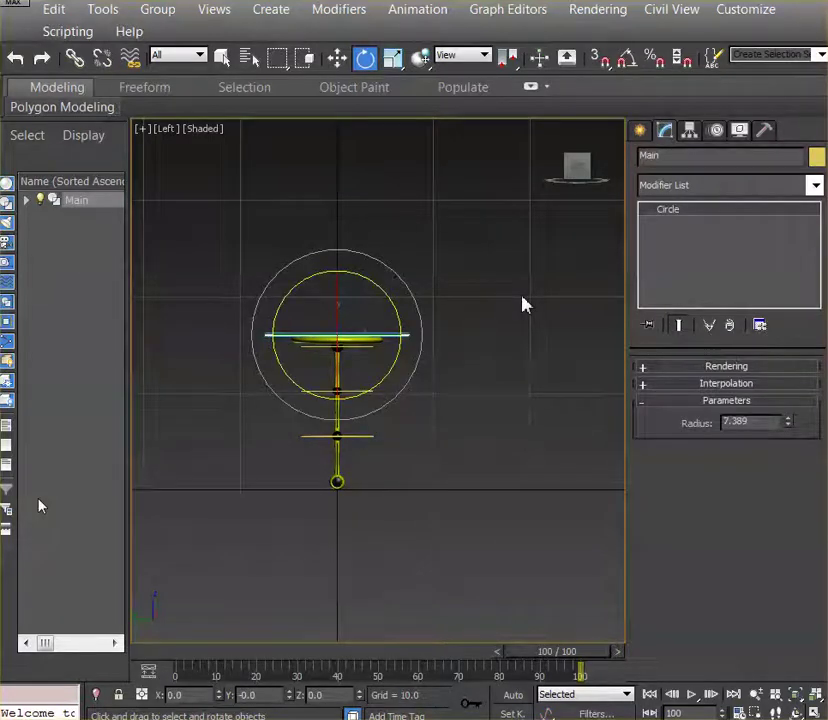
{"action": "left_click", "coordinate": [418, 344]}
{"action": "left_click", "coordinate": [405, 339]}
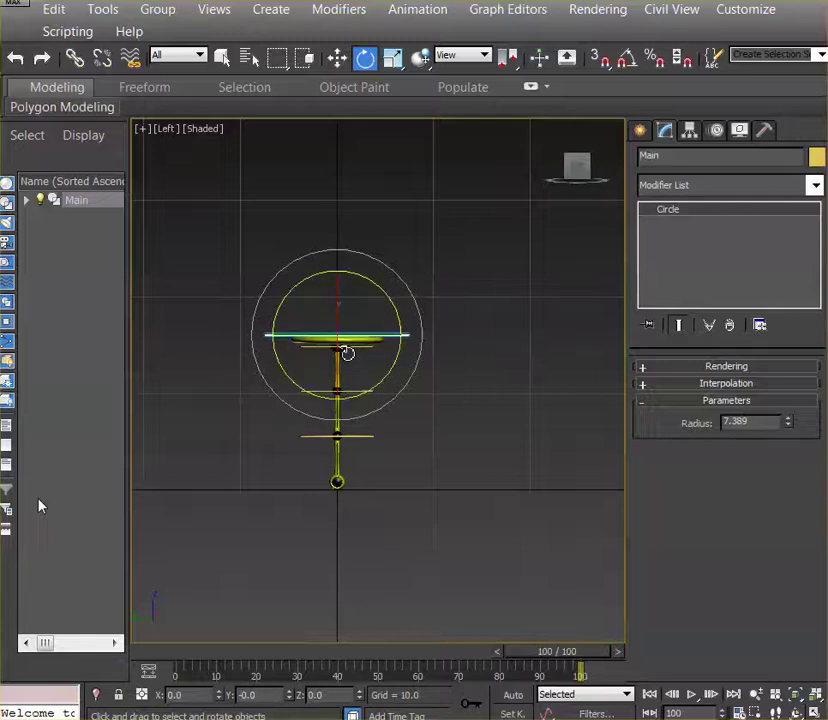
{"action": "left_click", "coordinate": [341, 483]}
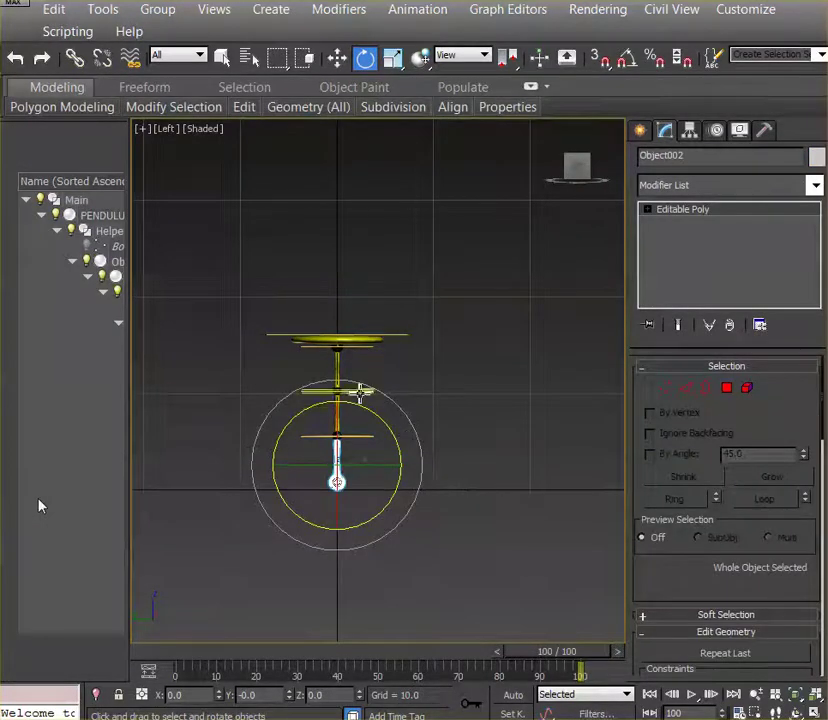
{"action": "left_click", "coordinate": [341, 367]}
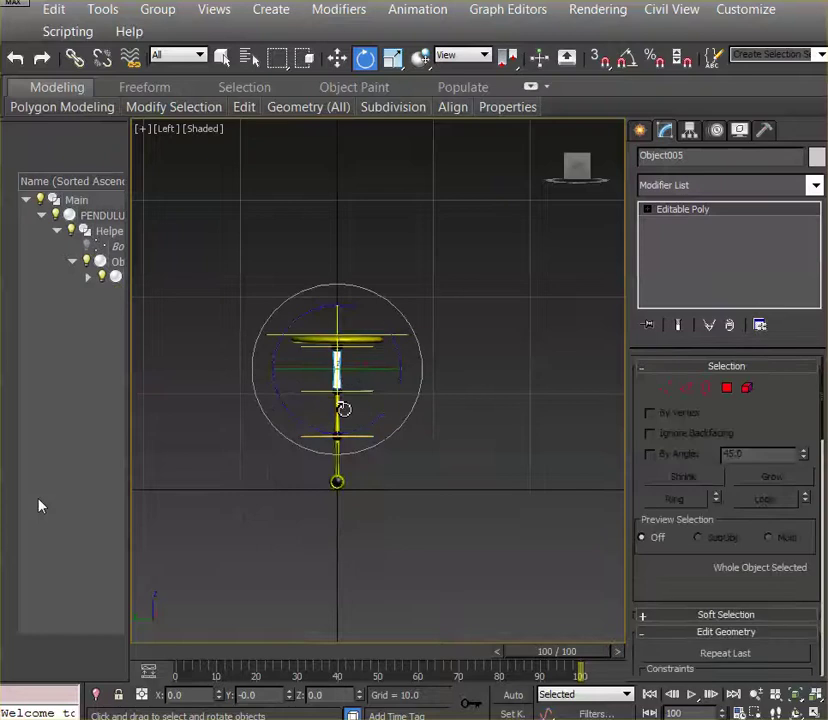
{"action": "left_click", "coordinate": [449, 416]}
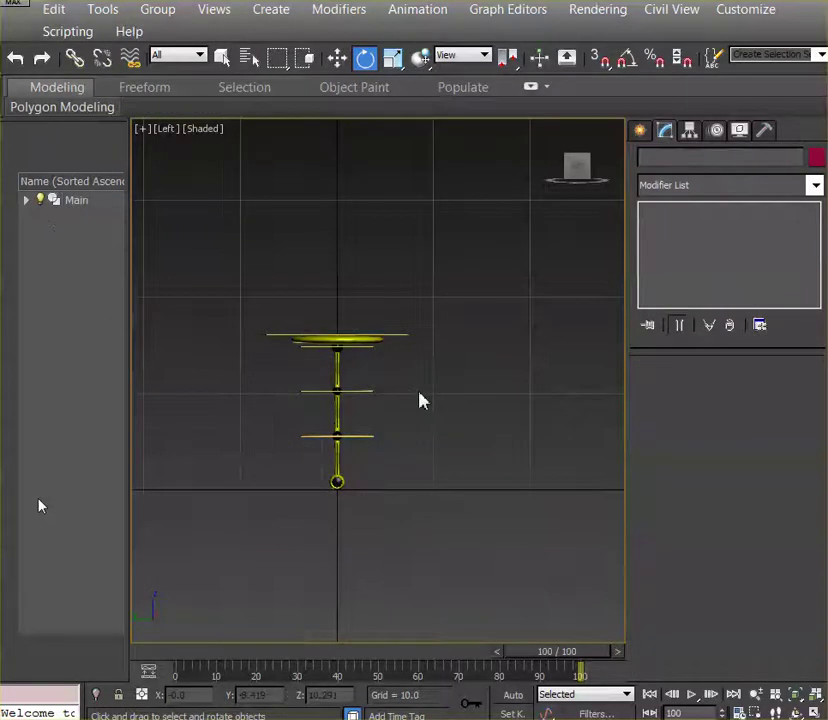
{"action": "left_click", "coordinate": [402, 338]}
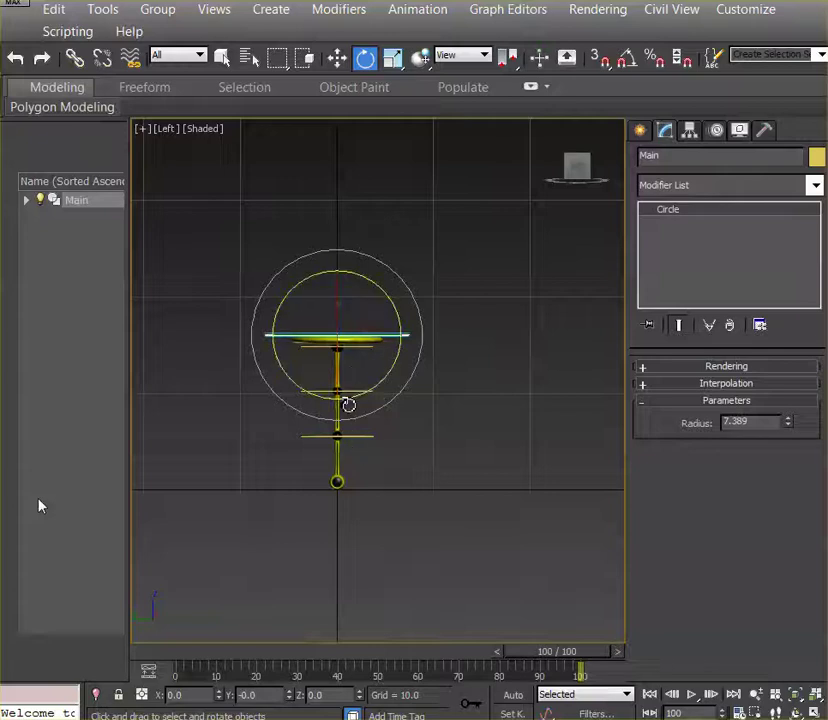
Step: At frame 100, select Main, test-tilt it about 24 degrees, then undo the tilt
{"action": "left_click", "coordinate": [453, 383]}
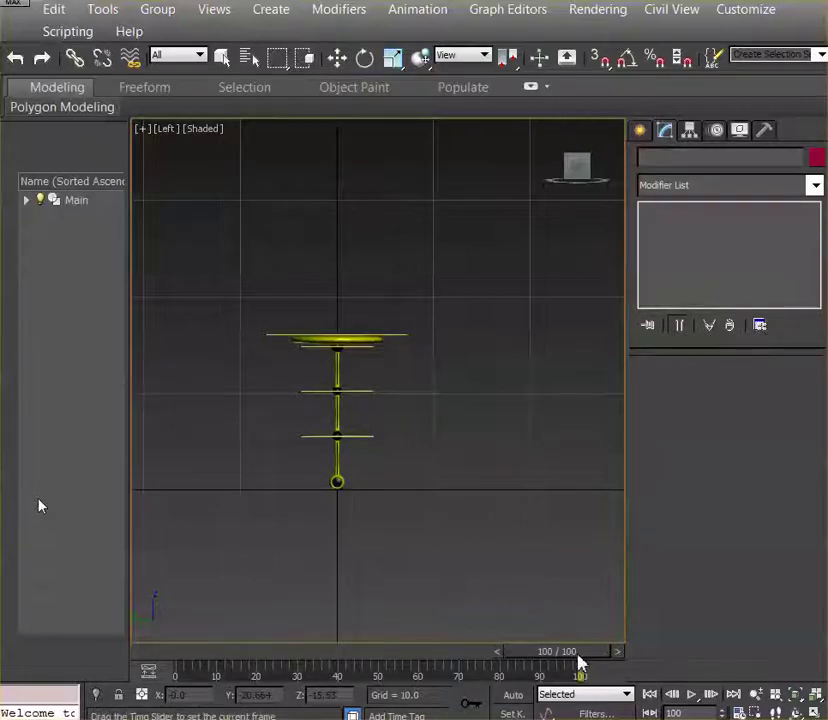
{"action": "left_click_drag", "start_coordinate": [578, 660], "coordinate": [595, 649]}
{"action": "key", "text": "e"}
{"action": "left_click", "coordinate": [405, 338]}
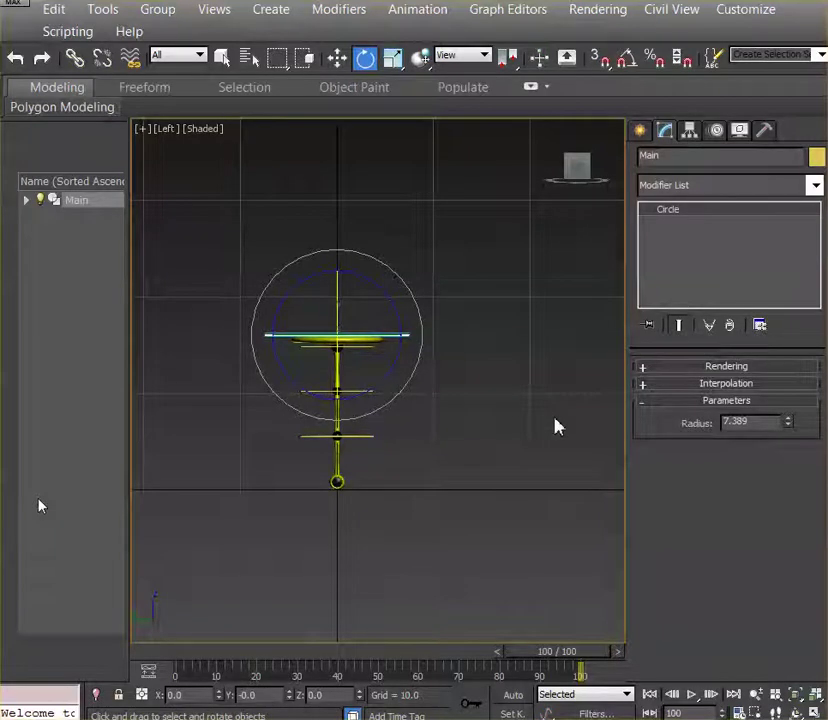
{"action": "mouse_move", "coordinate": [401, 312]}
{"action": "left_mouse_down"}
{"action": "mouse_move", "coordinate": [380, 279]}
{"action": "mouse_move", "coordinate": [401, 345]}
{"action": "mouse_move", "coordinate": [392, 301]}
{"action": "mouse_move", "coordinate": [405, 327]}
{"action": "left_mouse_up"}
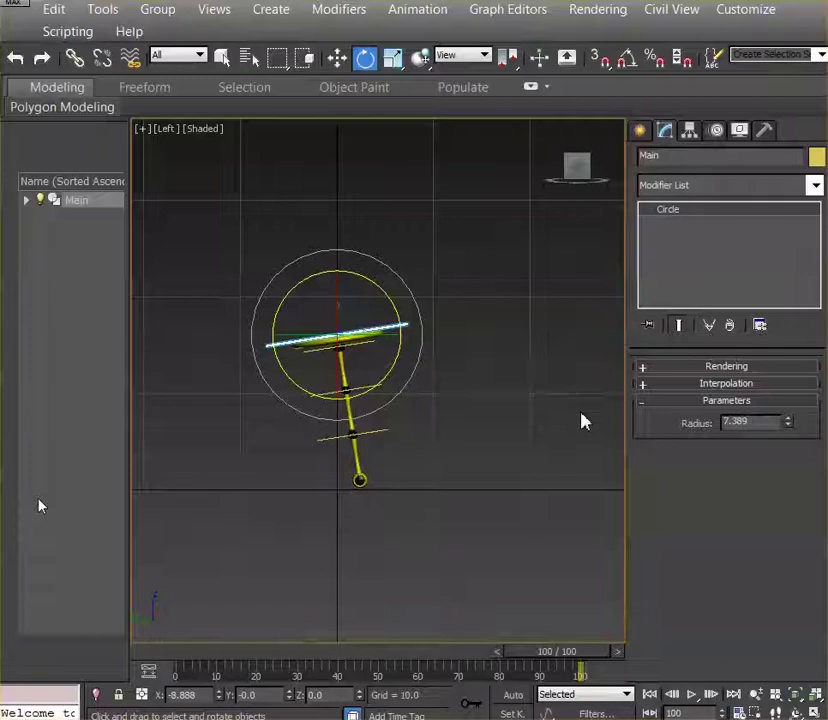
{"action": "key", "text": "ctrl+z"}
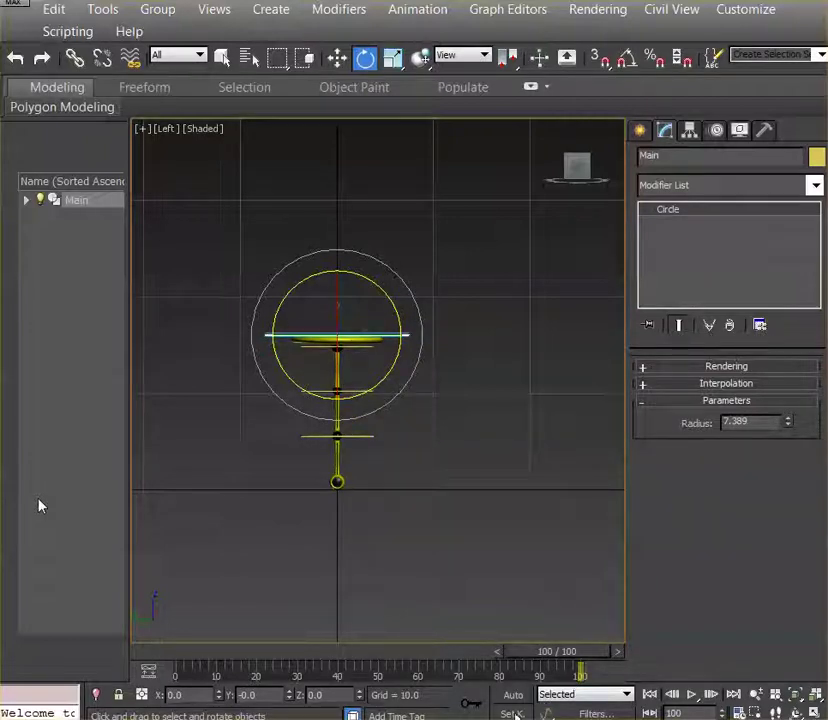
Step: Turn on Set Key mode and move the time slider back to frame 92
{"action": "key", "text": "apostrophe"}
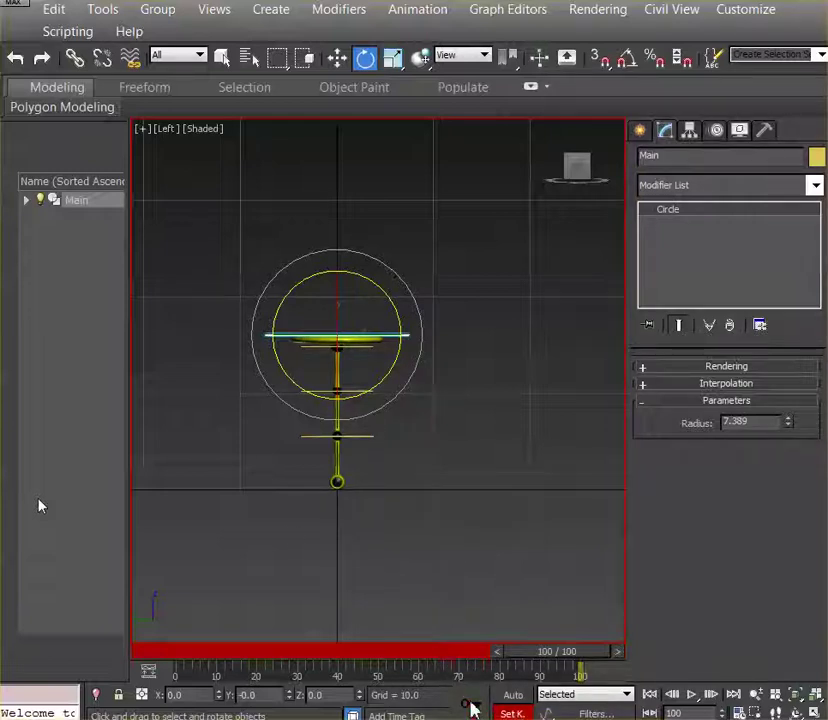
{"action": "left_click_drag", "start_coordinate": [566, 655], "coordinate": [543, 655]}
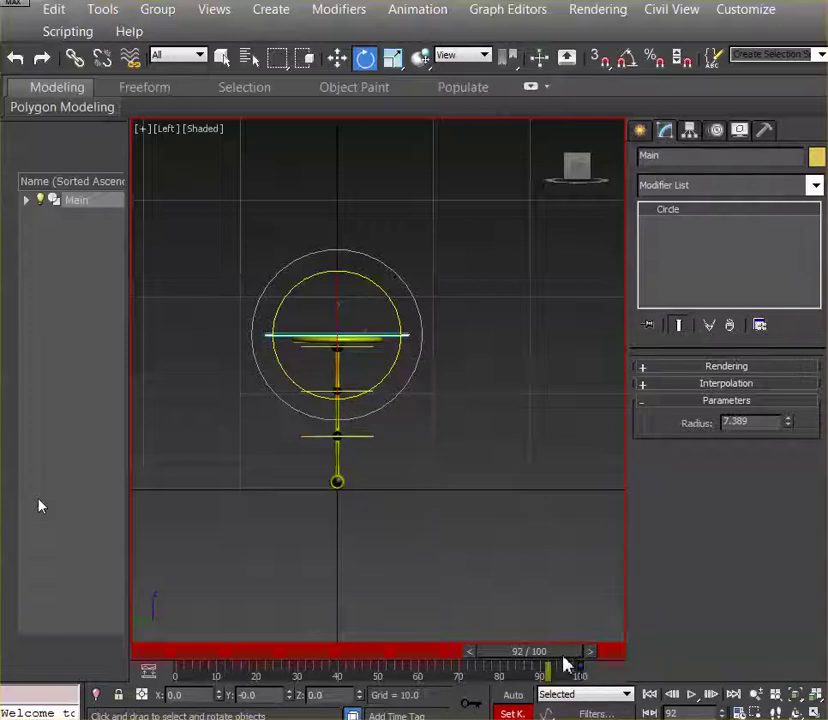
Step: At frame 0, rotate the Main controller to exactly -90° on X
{"action": "key", "text": "q"}
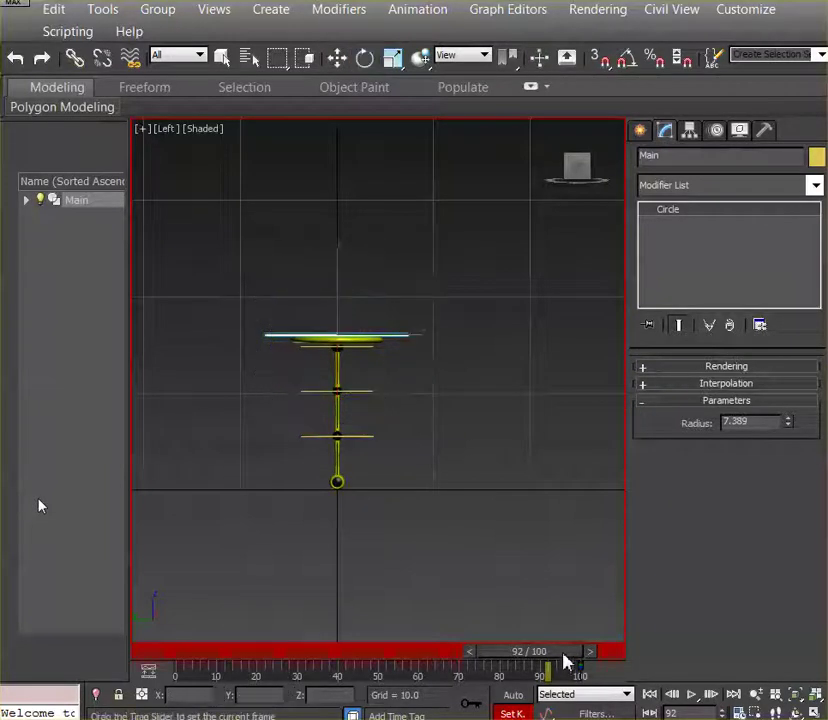
{"action": "left_click_drag", "start_coordinate": [565, 662], "coordinate": [220, 655]}
{"action": "key", "text": "e"}
{"action": "key", "text": "q"}
{"action": "key", "text": "e"}
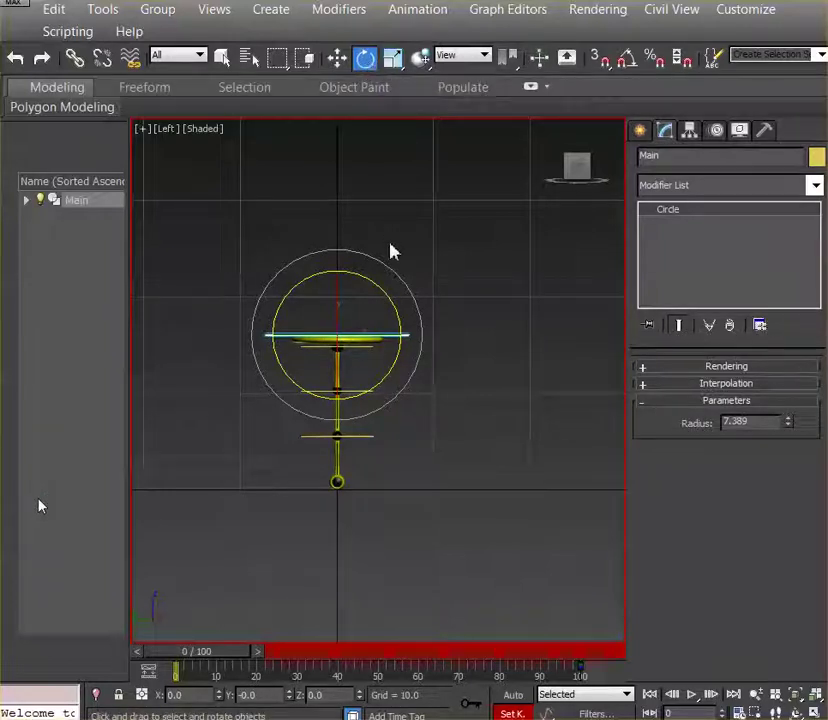
{"action": "left_click_drag", "start_coordinate": [397, 310], "coordinate": [224, 232]}
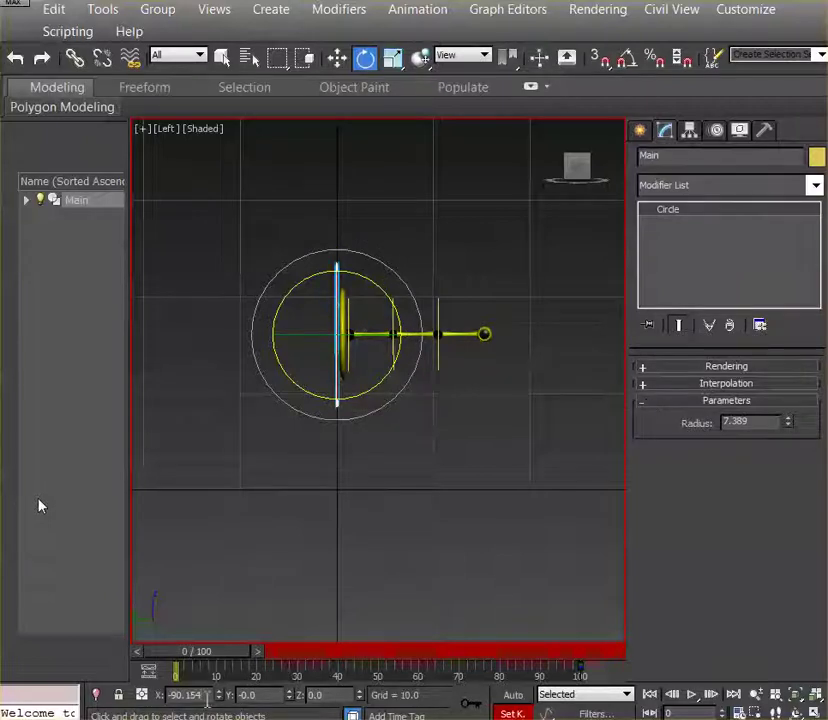
{"action": "key", "text": "BackSpace"}
{"action": "key", "text": "BackSpace"}
{"action": "key", "text": "BackSpace"}
{"action": "type", "text": "0"}
{"action": "key", "text": "Return"}
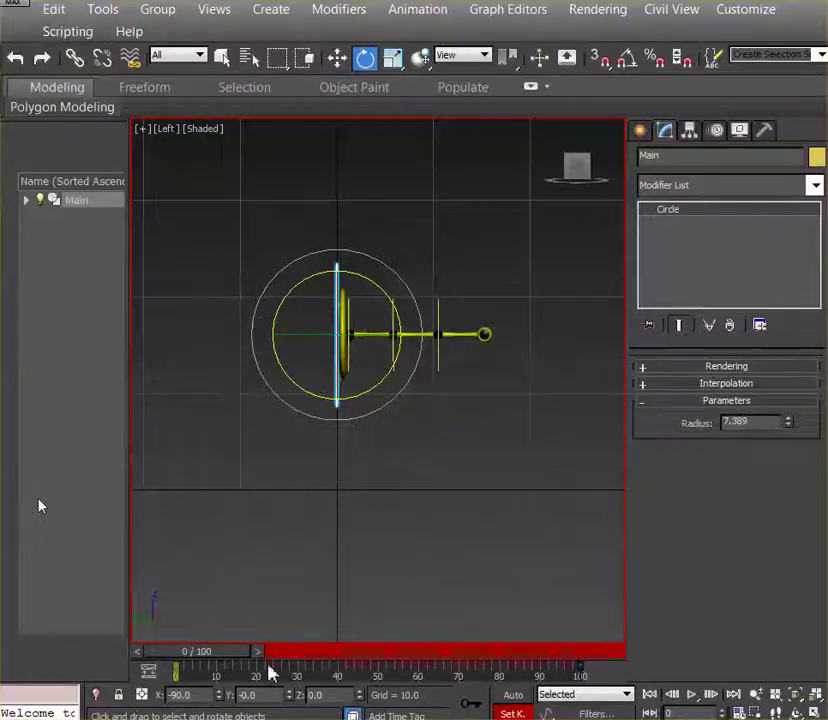
Step: Scrub to frame 30, jump to frame 100, then return to frame 0 to review the swing
{"action": "left_click_drag", "start_coordinate": [213, 655], "coordinate": [619, 641]}
{"action": "key", "text": "e"}
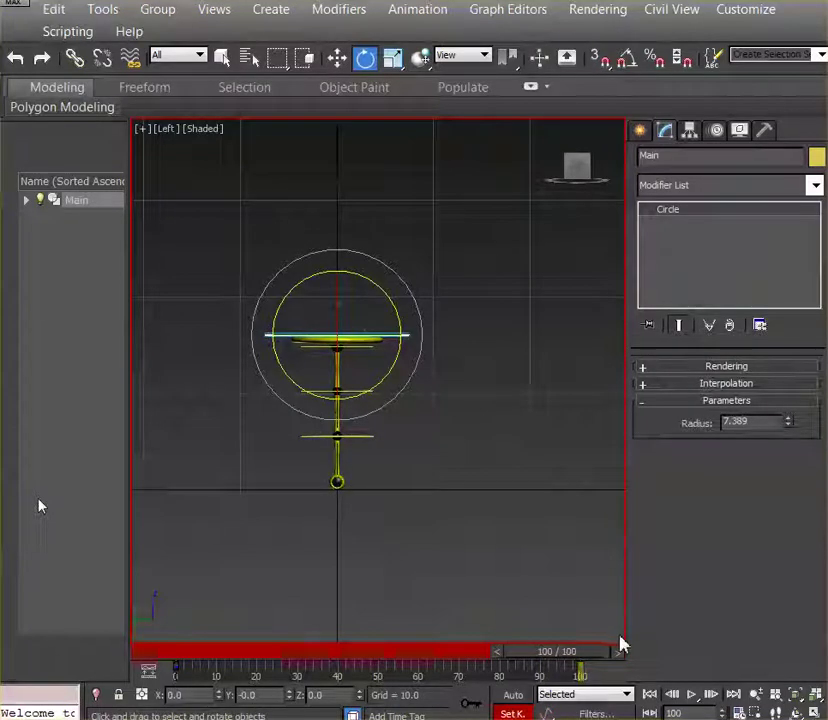
{"action": "left_click_drag", "start_coordinate": [561, 652], "coordinate": [170, 646]}
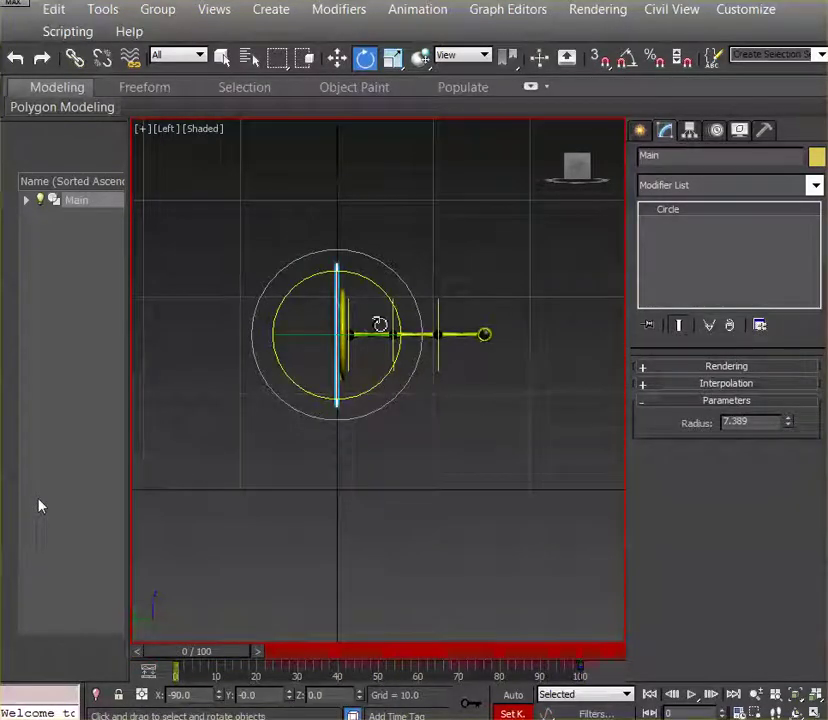